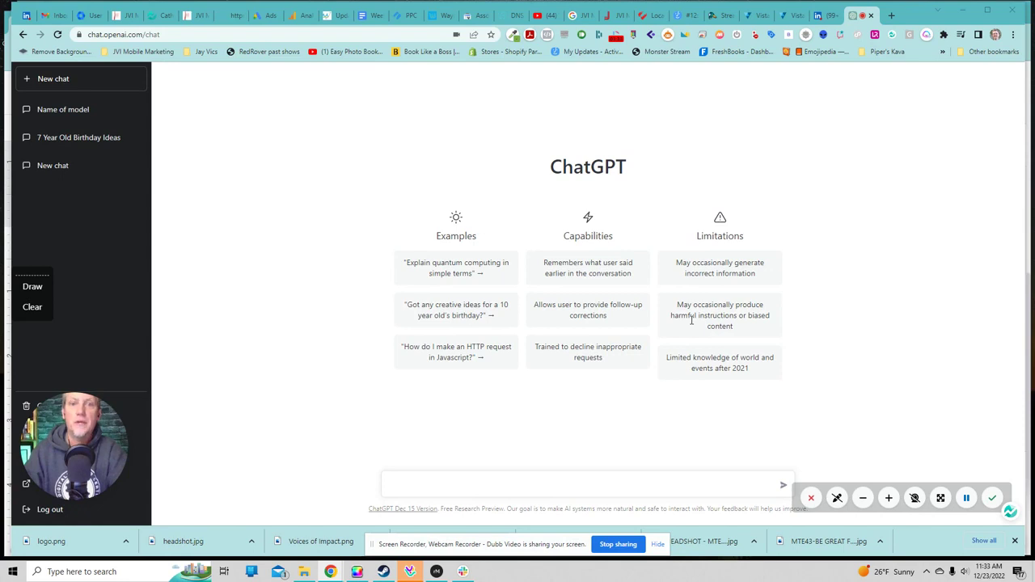
Open the 7 Year Old Birthday Ideas conversation and review its prompts and answers through the 100-word video synopsis.
{"action": "left_click", "coordinate": [93, 146]}
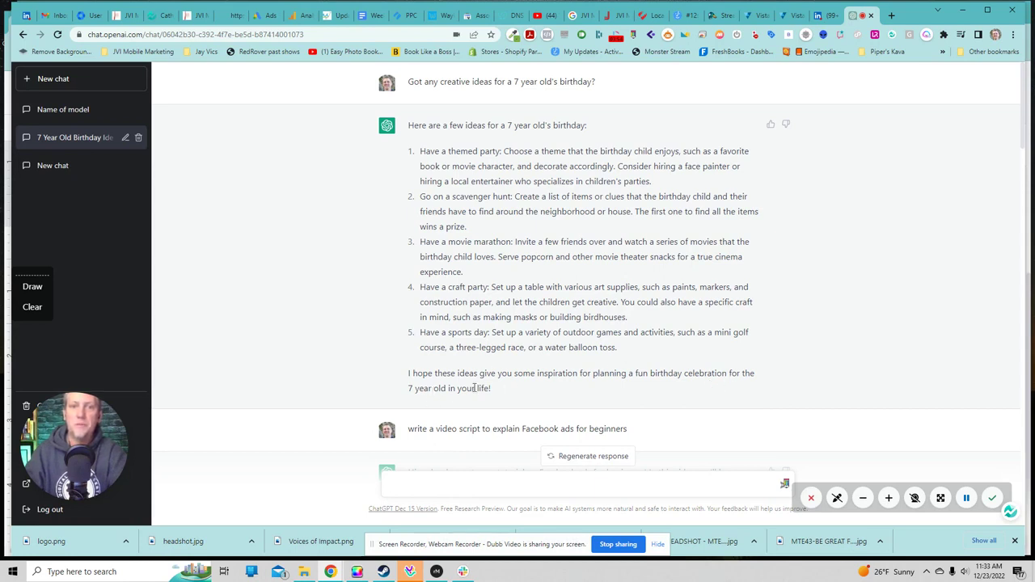
{"action": "scroll", "coordinate": [453, 387], "scroll_direction": "down", "scroll_amount": 3}
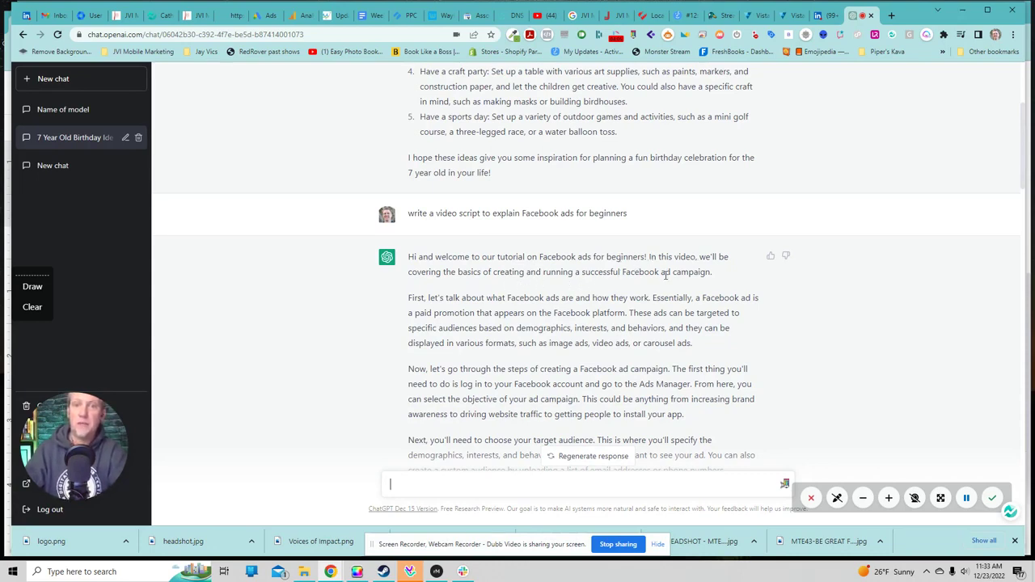
{"action": "scroll", "coordinate": [665, 275], "scroll_direction": "down", "scroll_amount": 3}
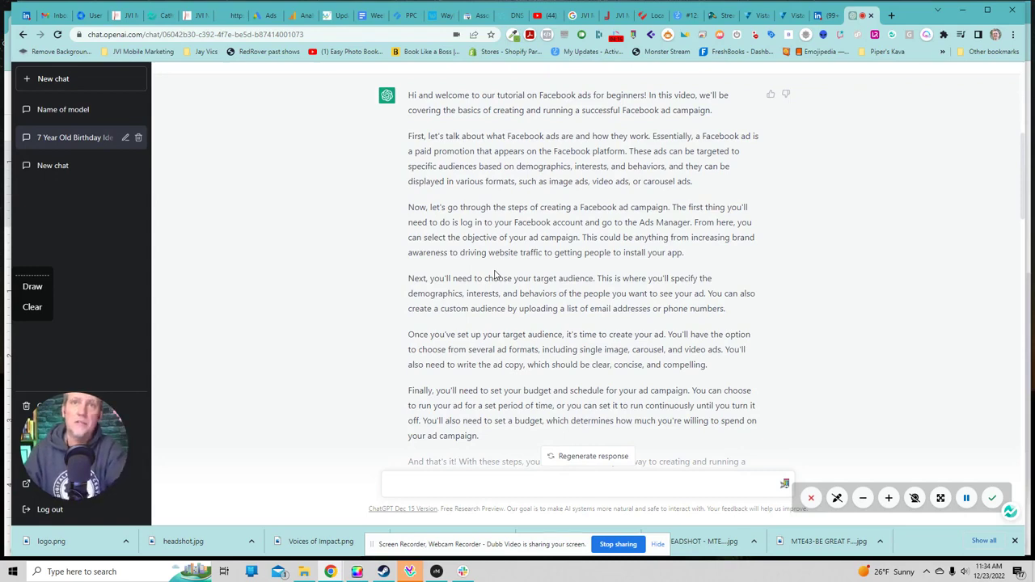
{"action": "scroll", "coordinate": [496, 276], "scroll_direction": "up", "scroll_amount": 1}
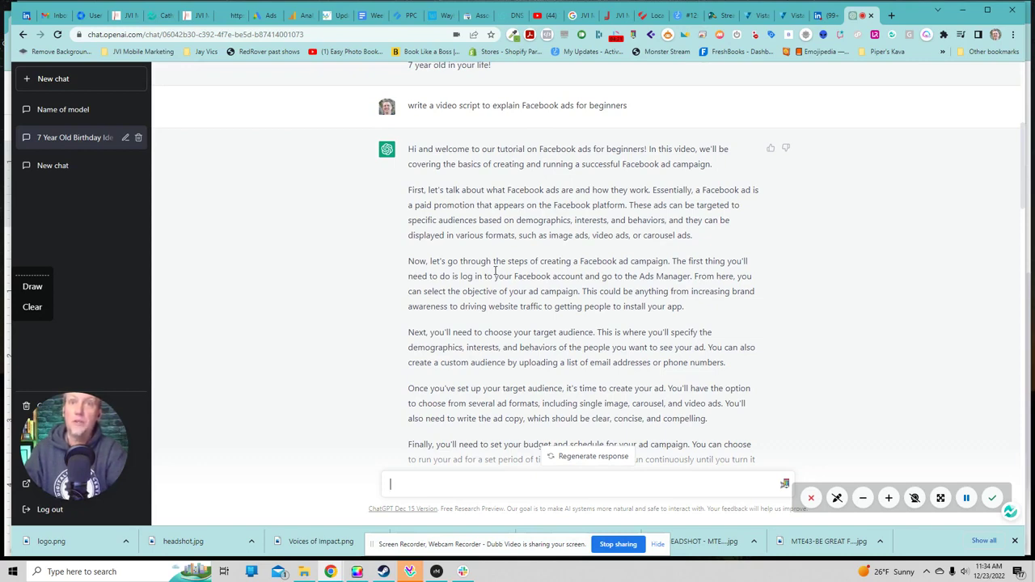
{"action": "scroll", "coordinate": [487, 277], "scroll_direction": "down", "scroll_amount": 4}
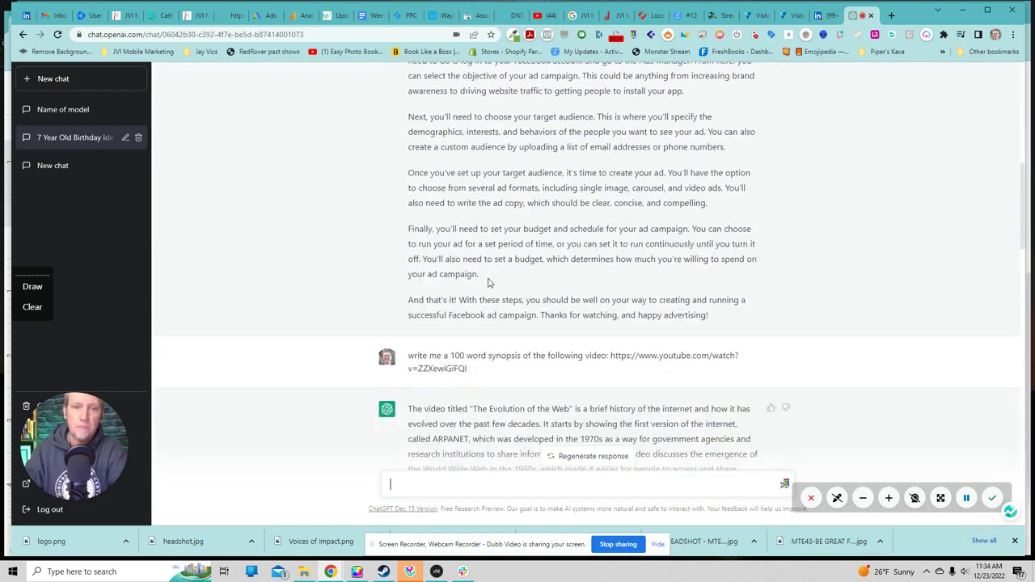
{"action": "scroll", "coordinate": [487, 282], "scroll_direction": "down", "scroll_amount": 2}
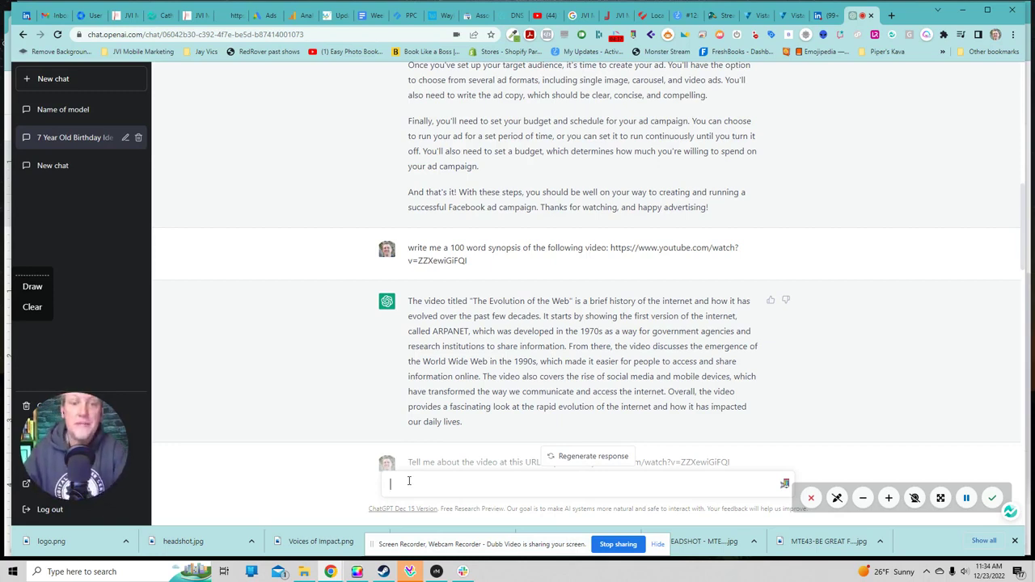
Review the questions and answers in the Name of model conversation and look at the older untitled conversation.
{"action": "left_click", "coordinate": [74, 114]}
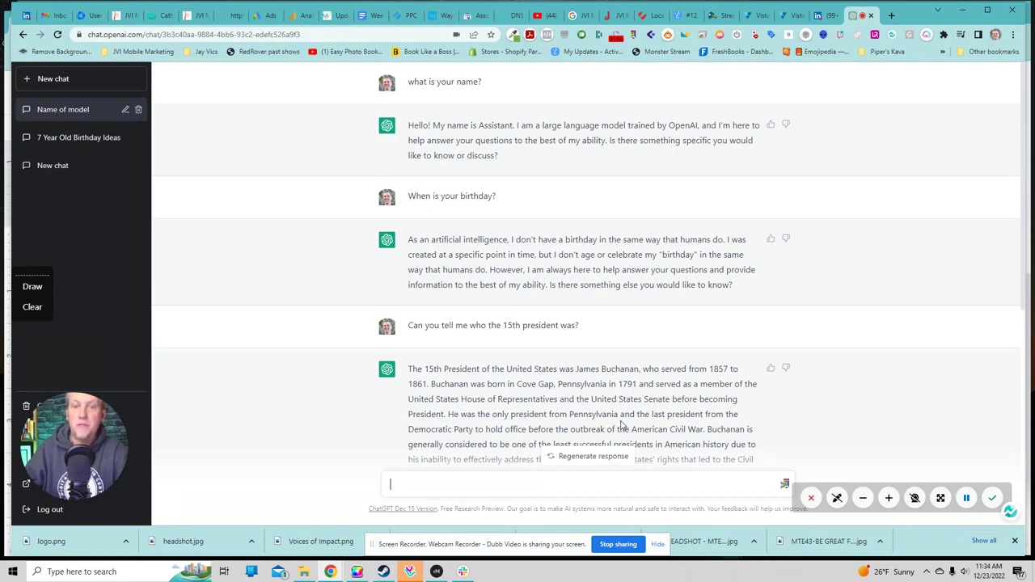
{"action": "scroll", "coordinate": [566, 408], "scroll_direction": "down", "scroll_amount": 1}
{"action": "scroll", "coordinate": [538, 341], "scroll_direction": "down", "scroll_amount": 1}
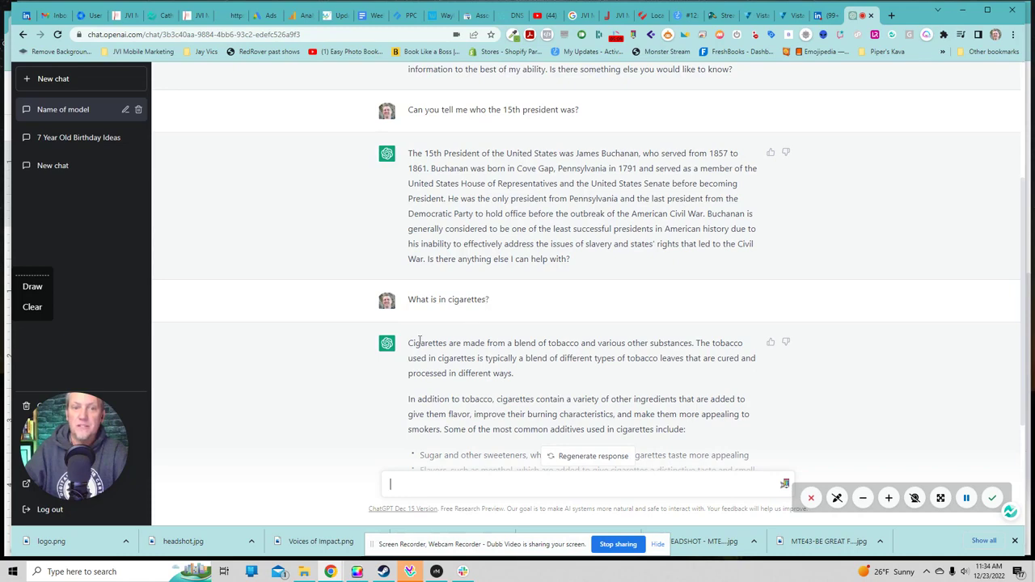
{"action": "scroll", "coordinate": [649, 344], "scroll_direction": "down", "scroll_amount": 1}
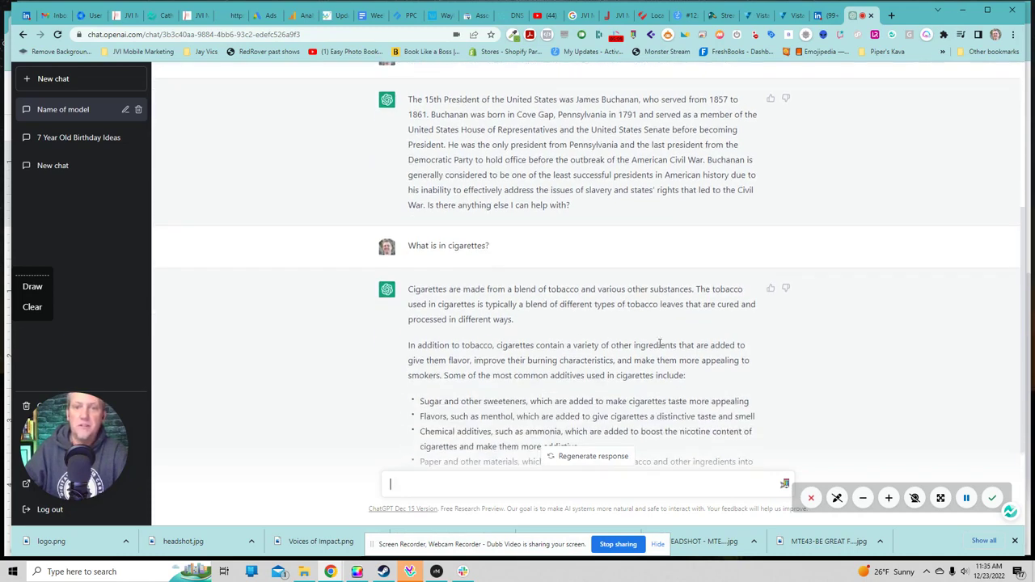
{"action": "scroll", "coordinate": [501, 346], "scroll_direction": "down", "scroll_amount": 1}
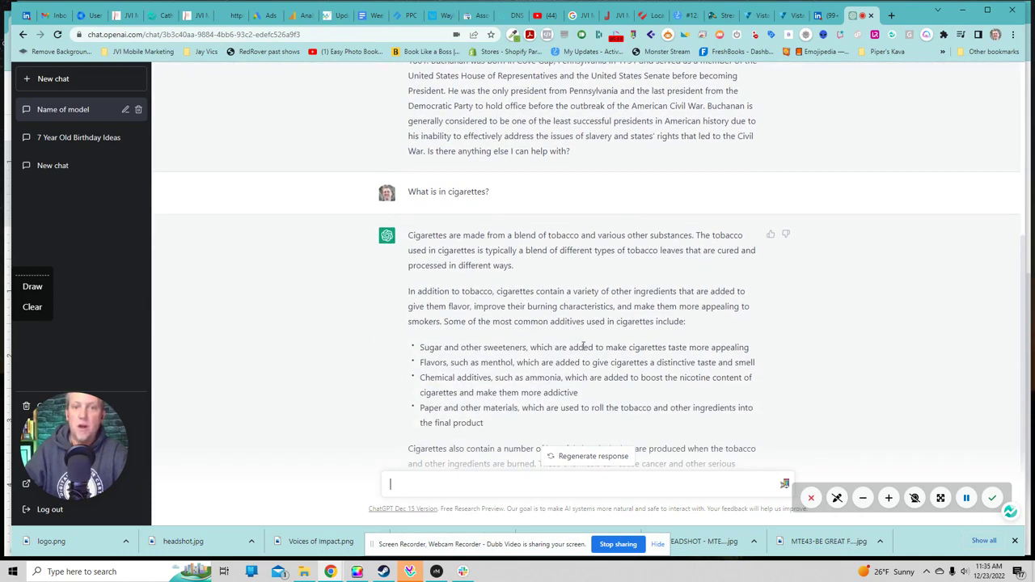
{"action": "scroll", "coordinate": [490, 359], "scroll_direction": "down", "scroll_amount": 1}
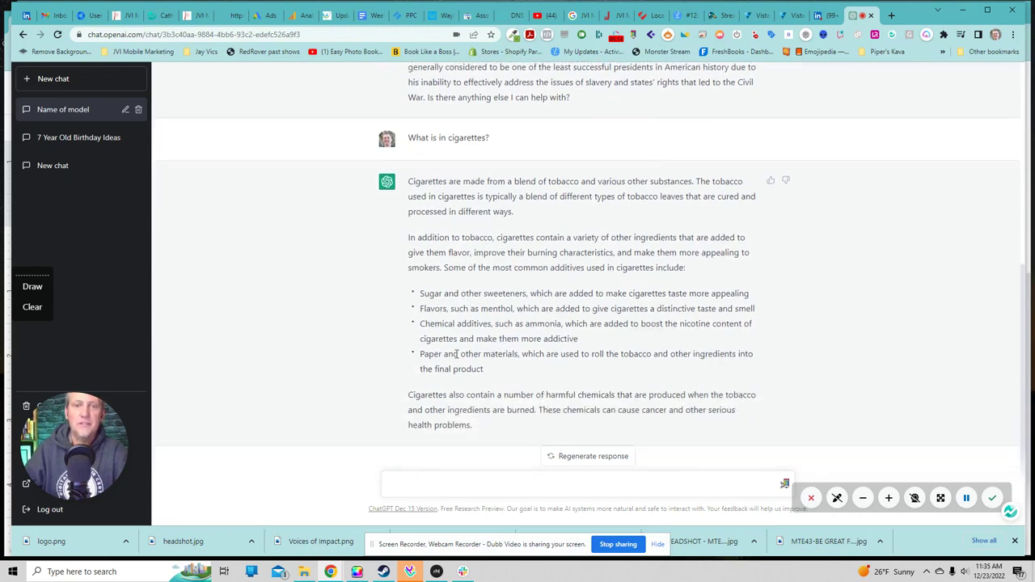
{"action": "scroll", "coordinate": [429, 343], "scroll_direction": "down", "scroll_amount": 1}
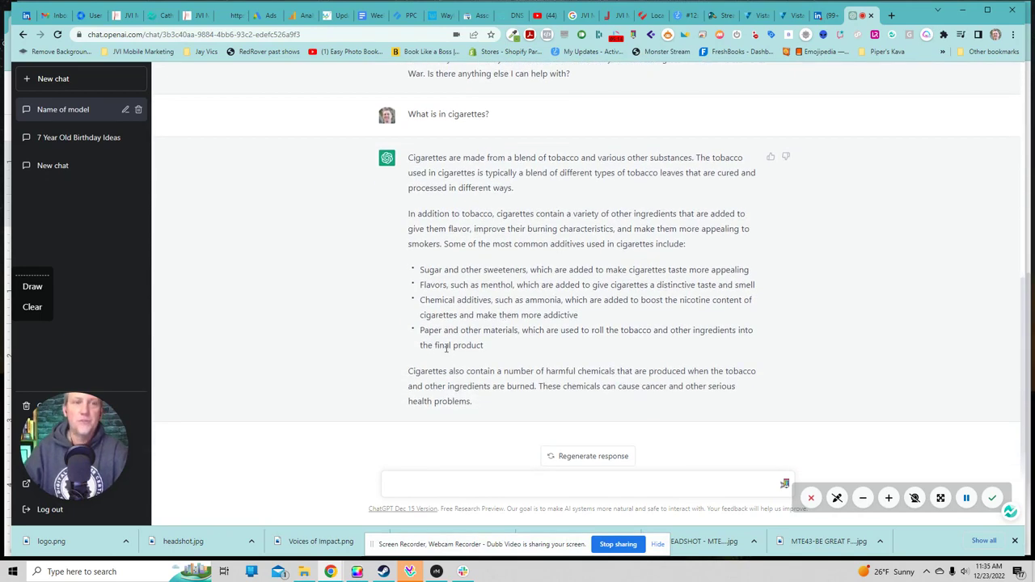
{"action": "left_click", "coordinate": [53, 165]}
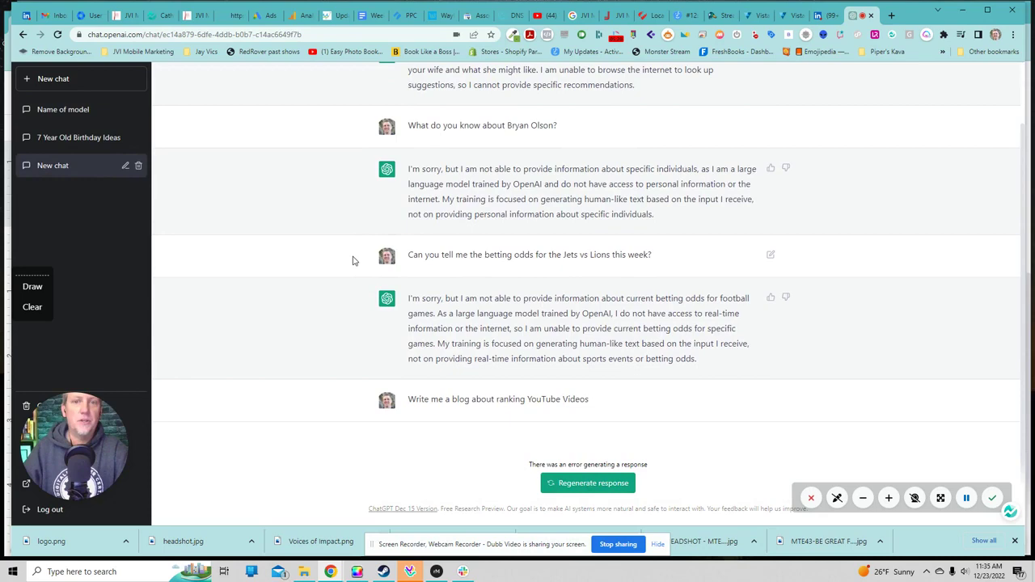
{"action": "left_click", "coordinate": [76, 110]}
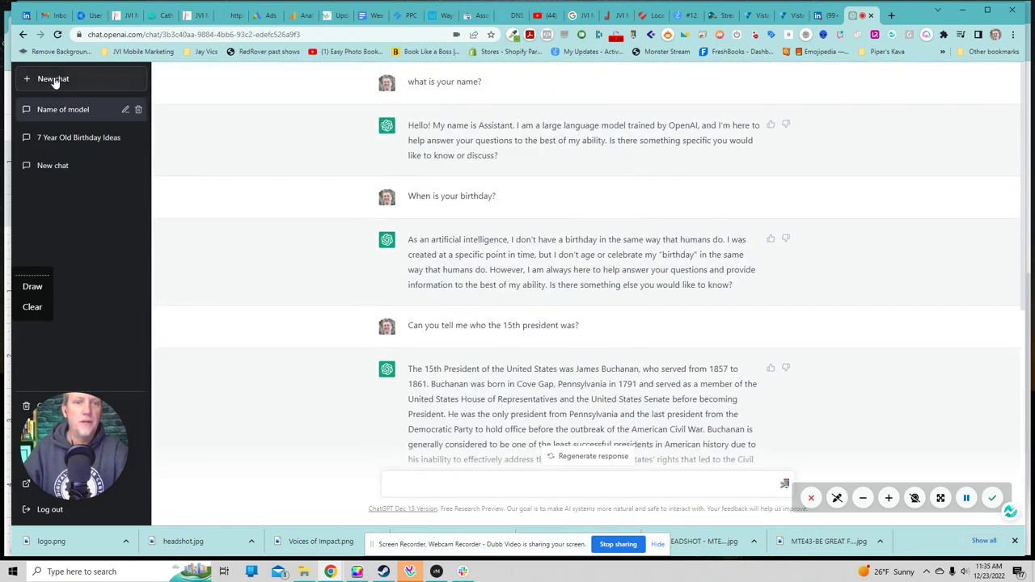
Start a new conversation and send the greeting "Hello".
{"action": "left_click", "coordinate": [54, 79]}
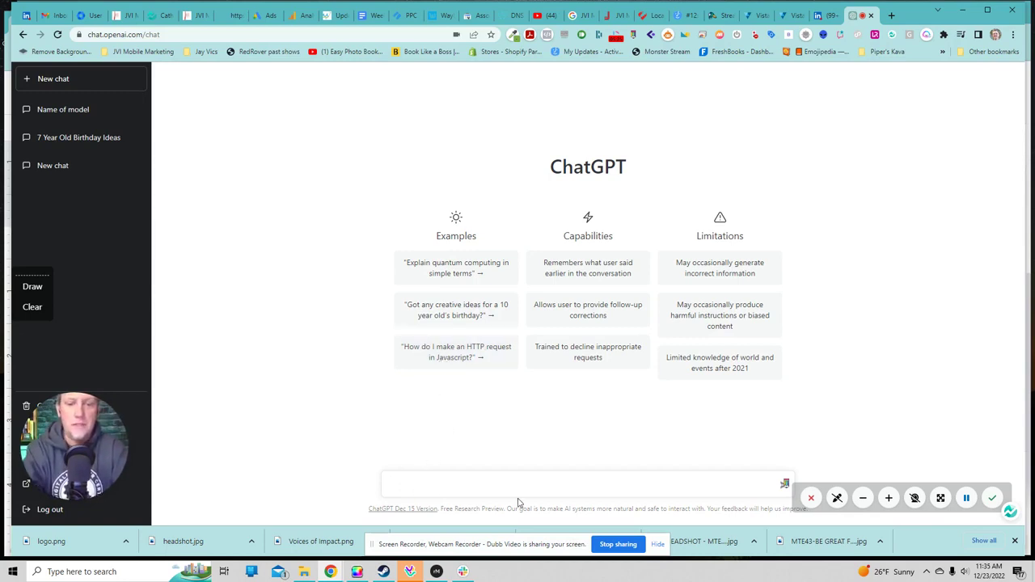
{"action": "type", "text": "Hello"}
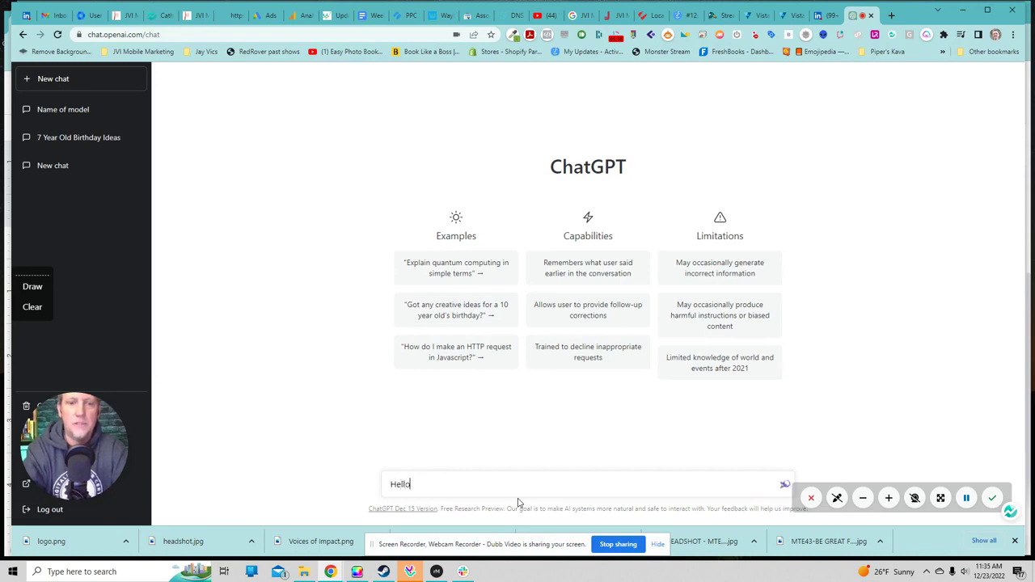
{"action": "key", "text": "Return"}
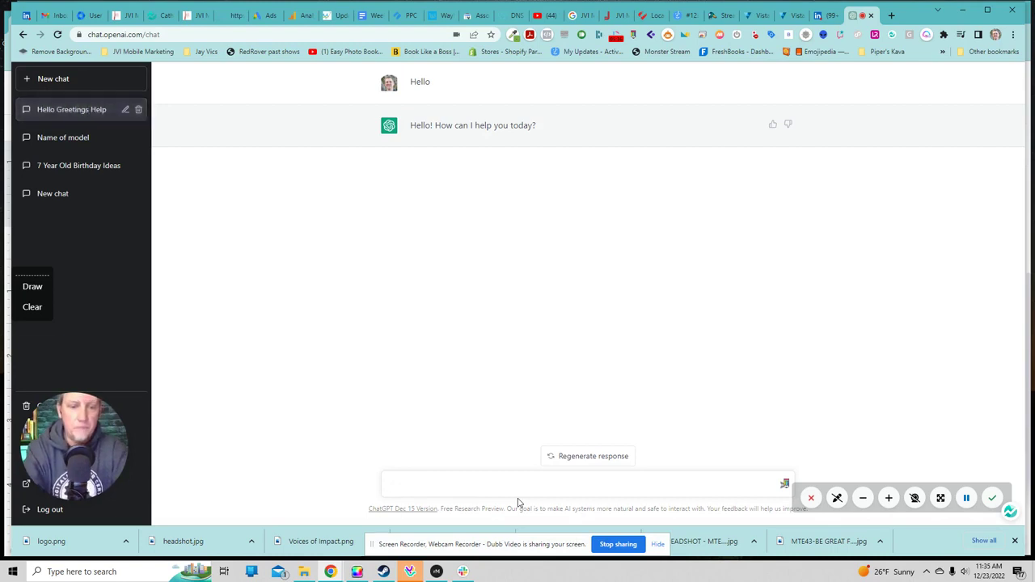
Ask in the same conversation: "Can you tell me who won the Super Bowl in 1994?".
{"action": "type", "text": "Can you tell"}
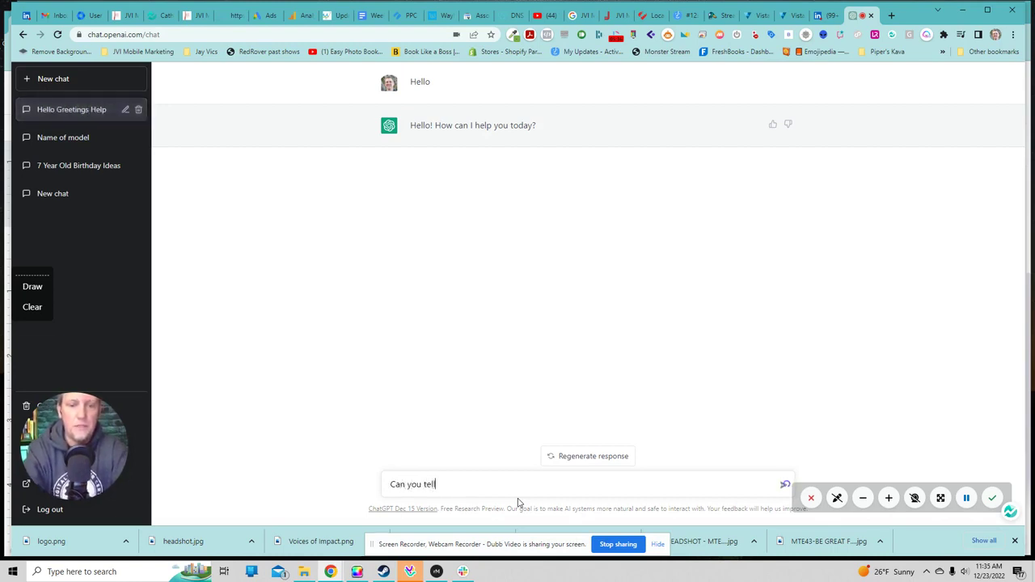
{"action": "type", "text": " me wh"}
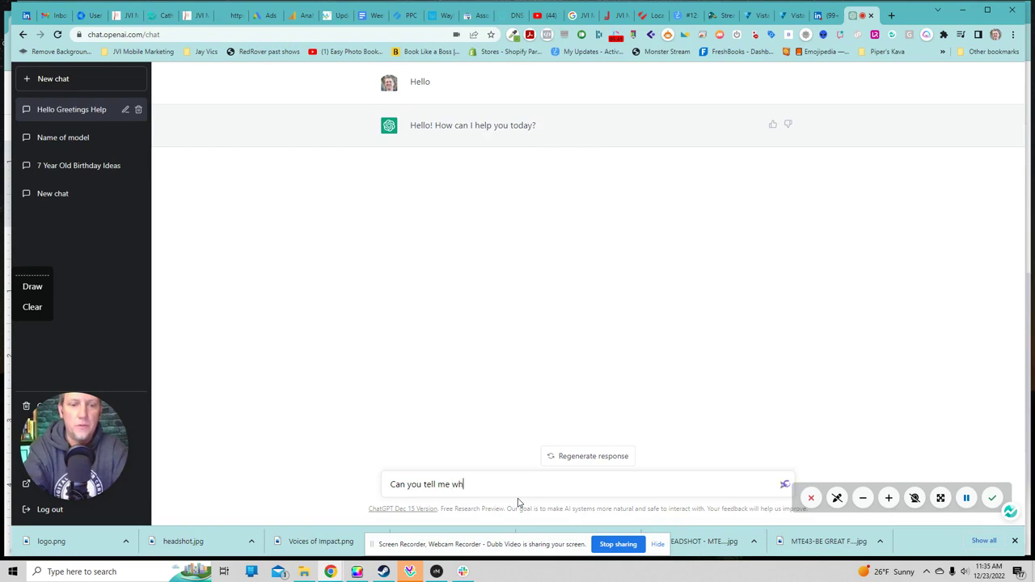
{"action": "type", "text": "o won the S"}
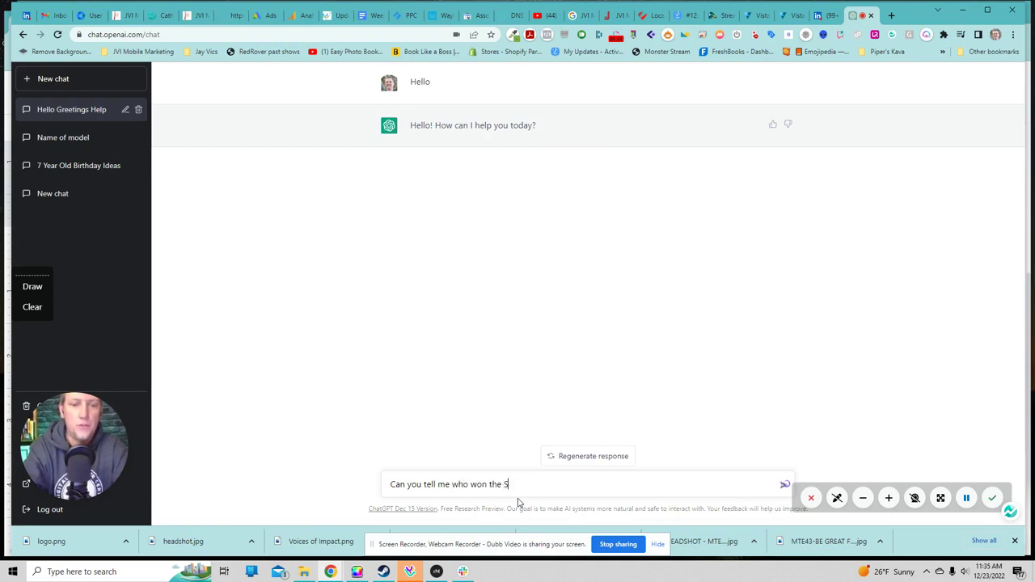
{"action": "type", "text": "uper Bowl in"}
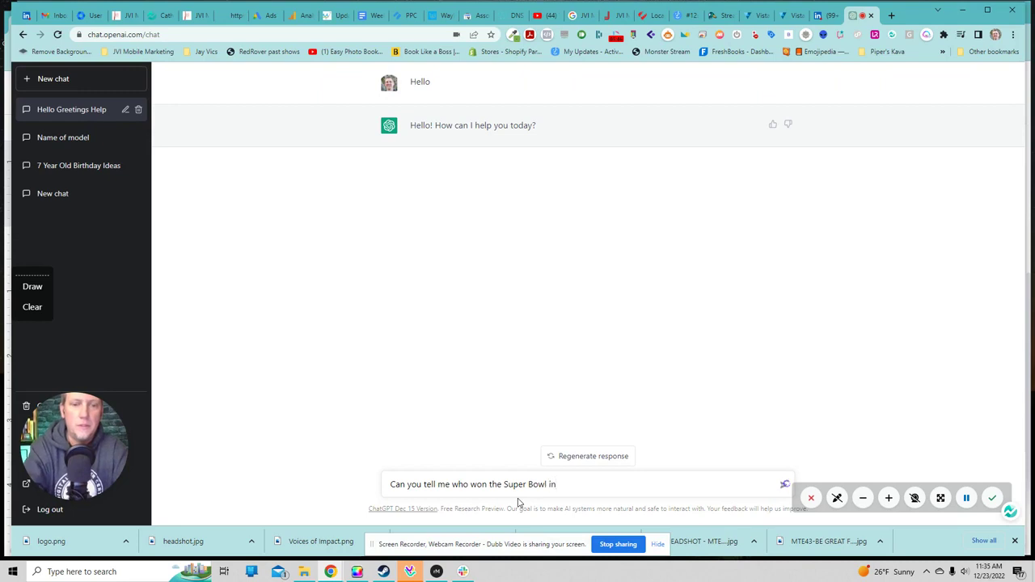
{"action": "type", "text": " 1994"}
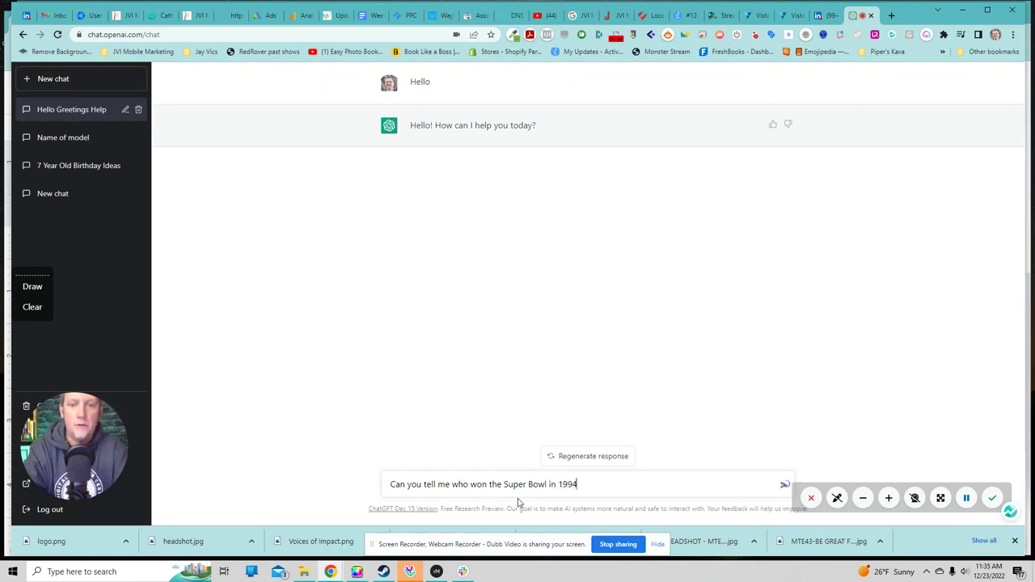
{"action": "type", "text": "?"}
{"action": "key", "text": "Return"}
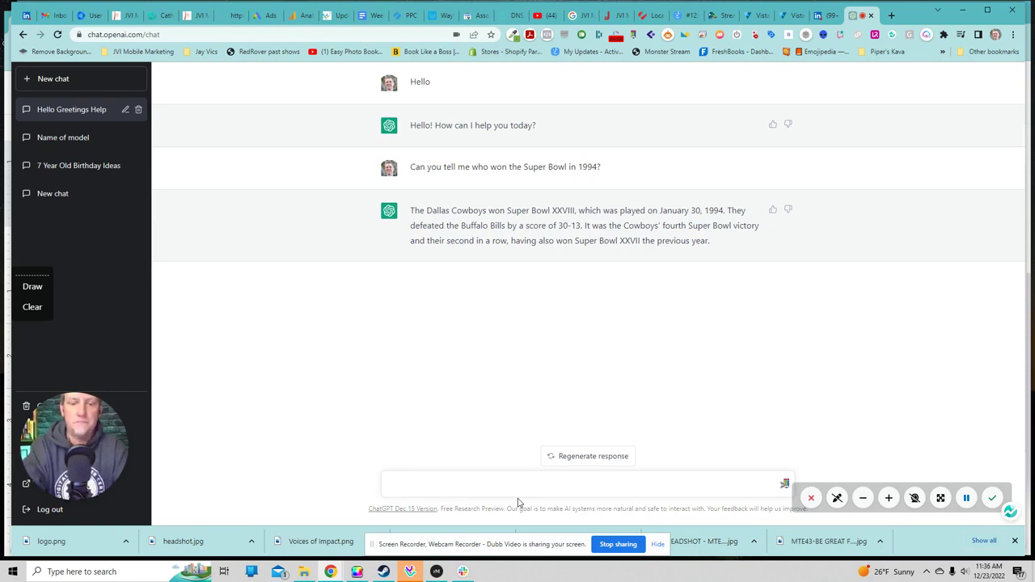
Send the question "What would you suggest for me to get my wife for a trip to Tahiti?".
{"action": "type", "text": "What w"}
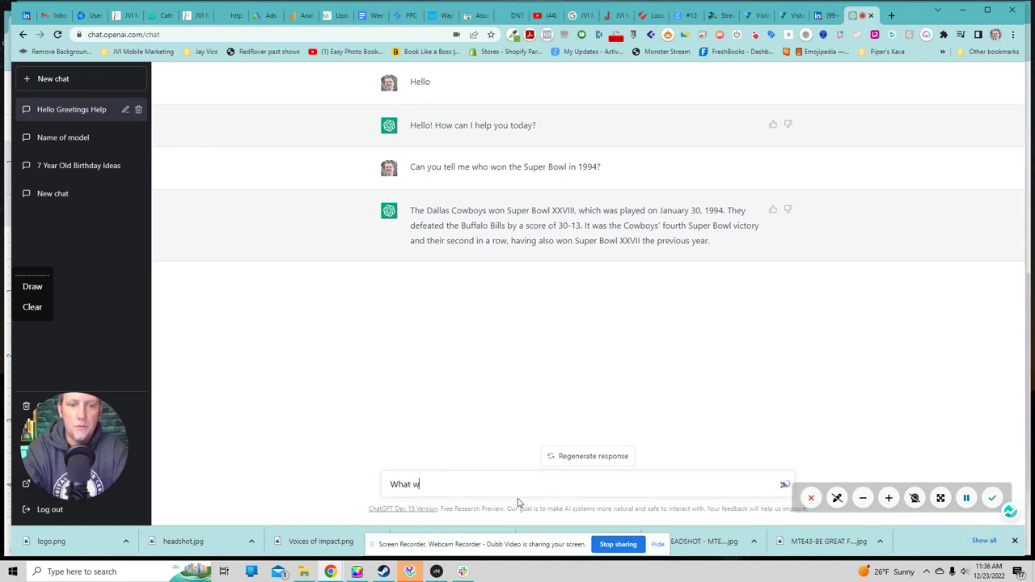
{"action": "type", "text": "ould you su"}
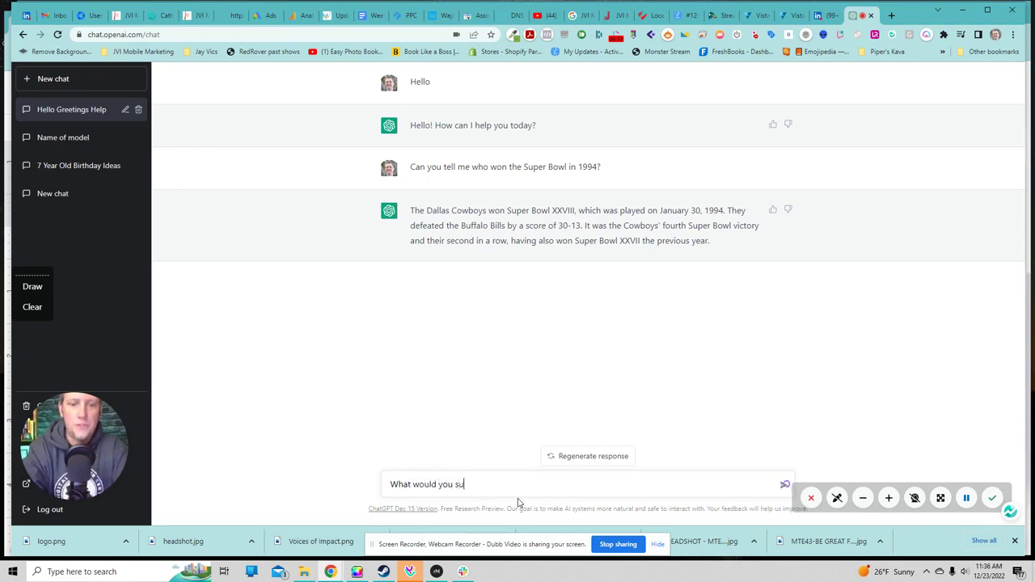
{"action": "type", "text": "ggest"}
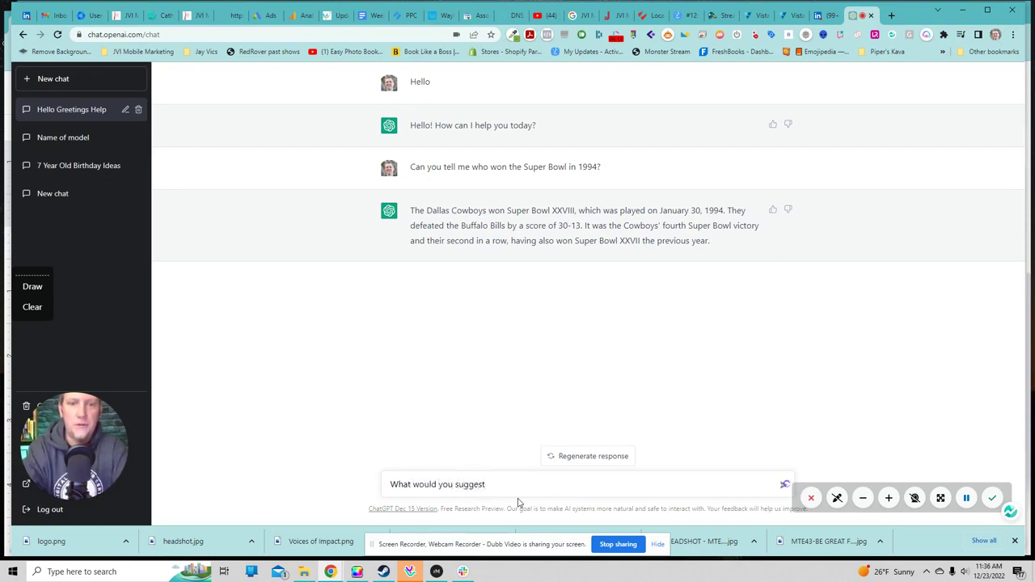
{"action": "type", "text": " for m"}
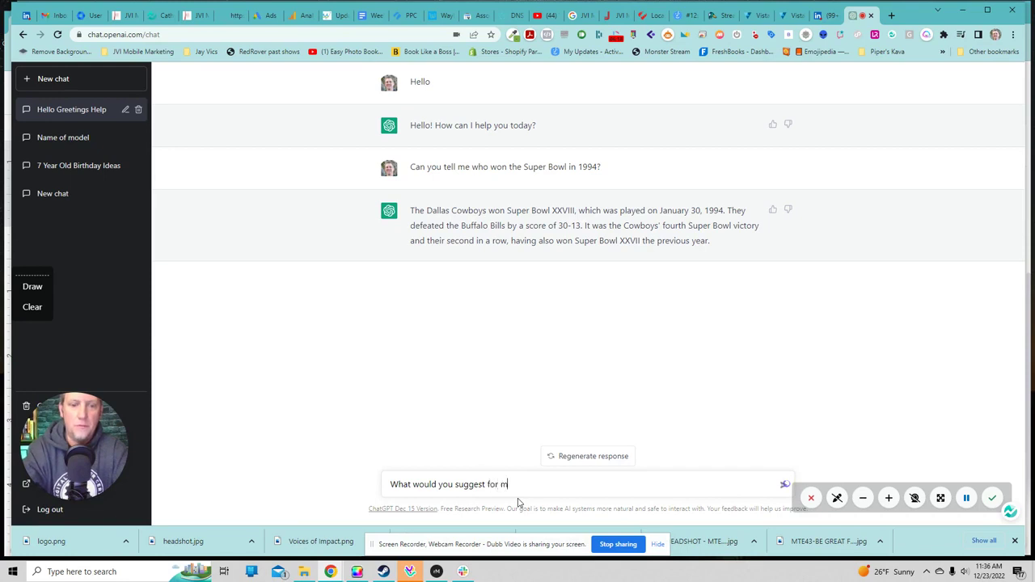
{"action": "type", "text": "e to get m"}
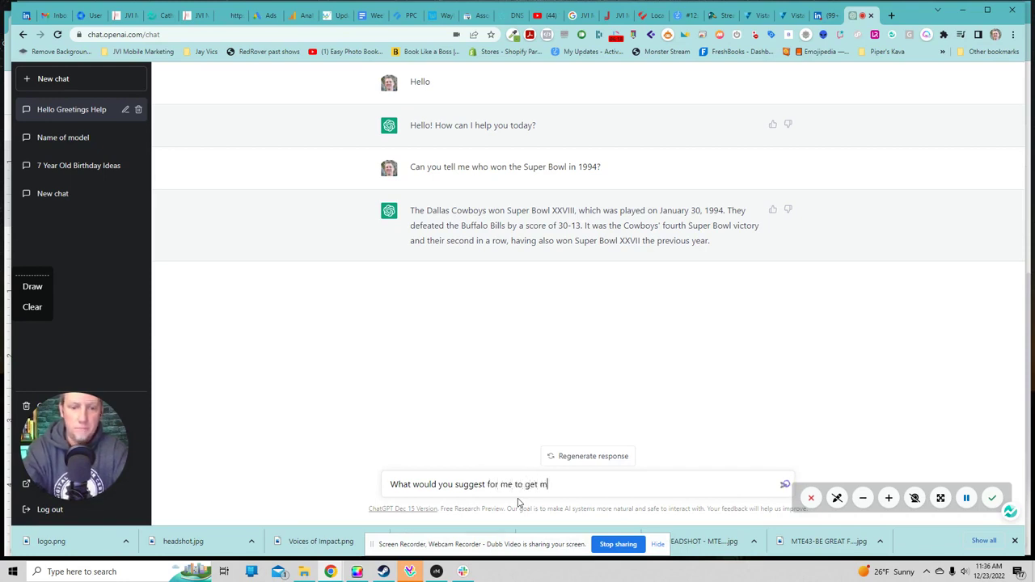
{"action": "type", "text": "y wife fo"}
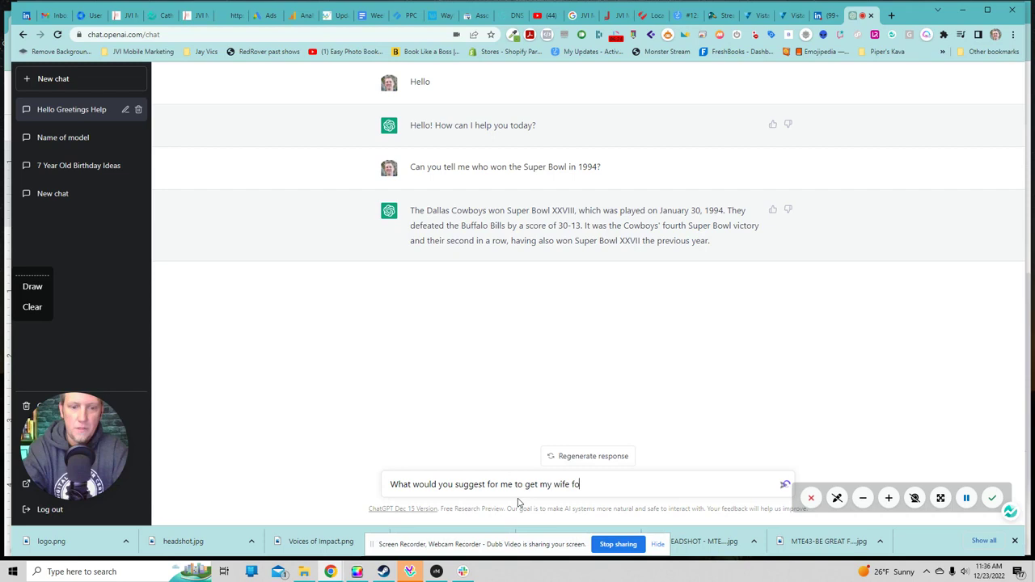
{"action": "type", "text": "r an"}
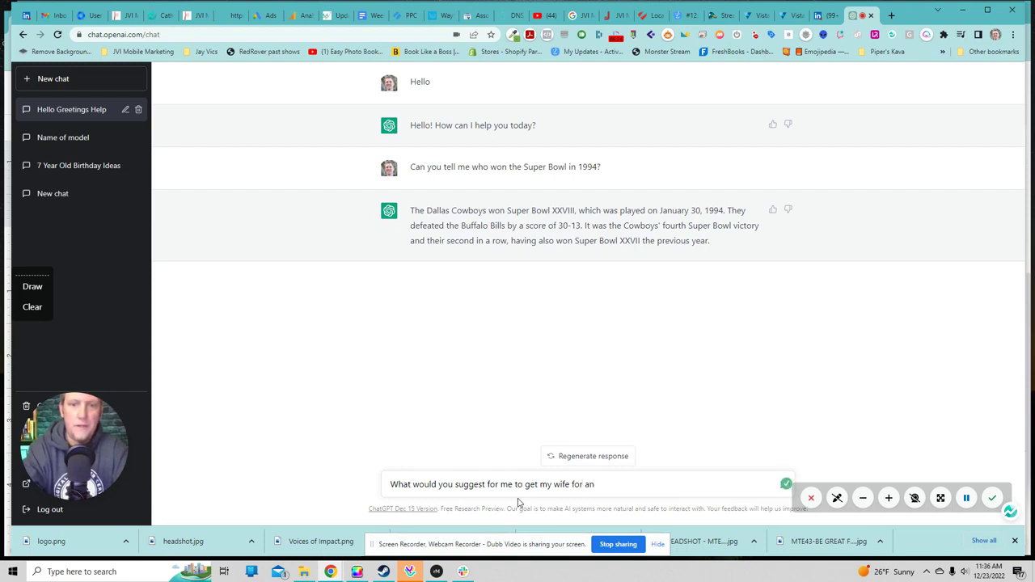
{"action": "key", "text": "BackSpace"}
{"action": "key", "text": "BackSpace"}
{"action": "type", "text": "trip to "}
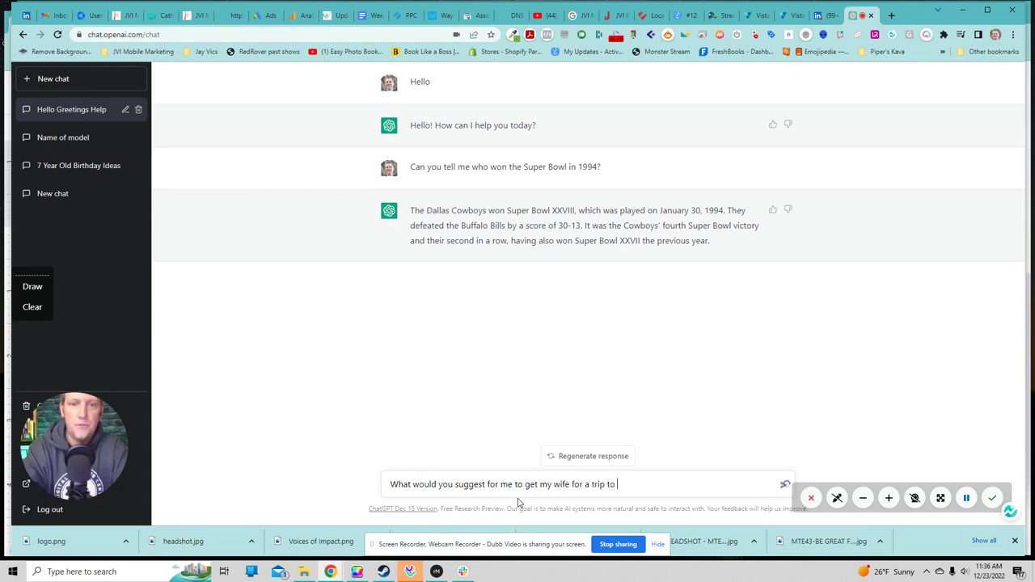
{"action": "type", "text": "Ta"}
{"action": "type", "text": "h"}
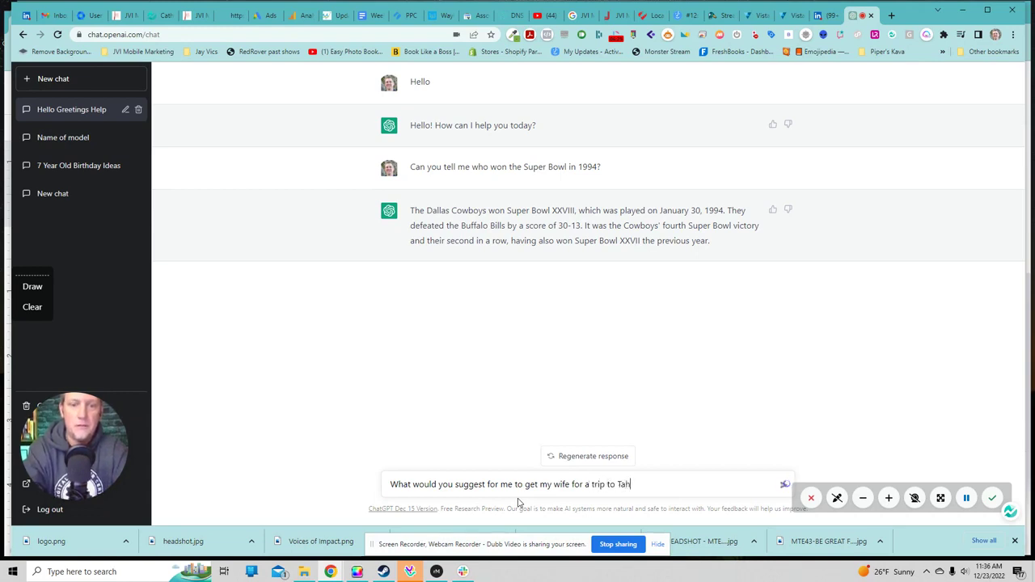
{"action": "type", "text": "iti?"}
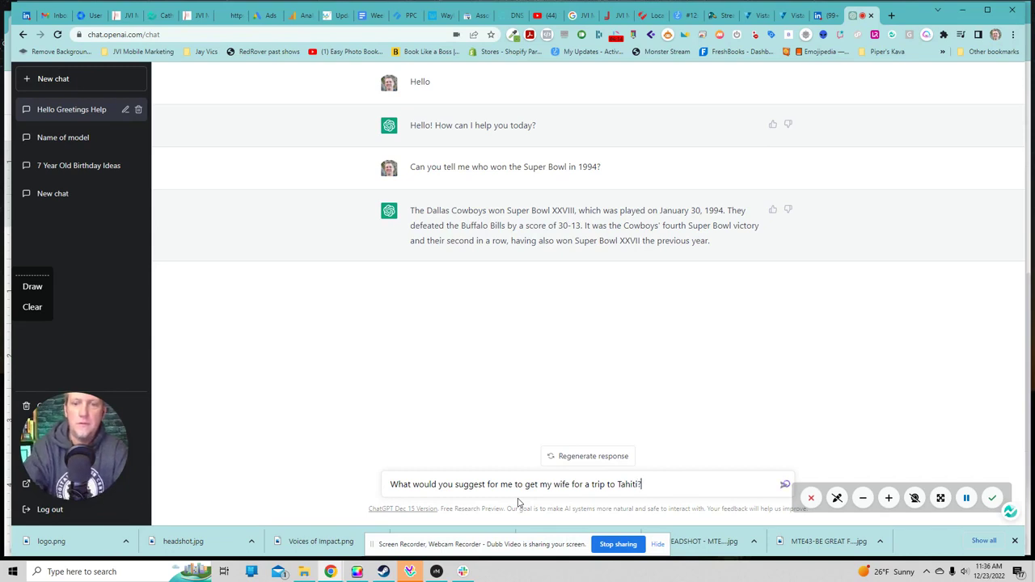
{"action": "key", "text": "Return"}
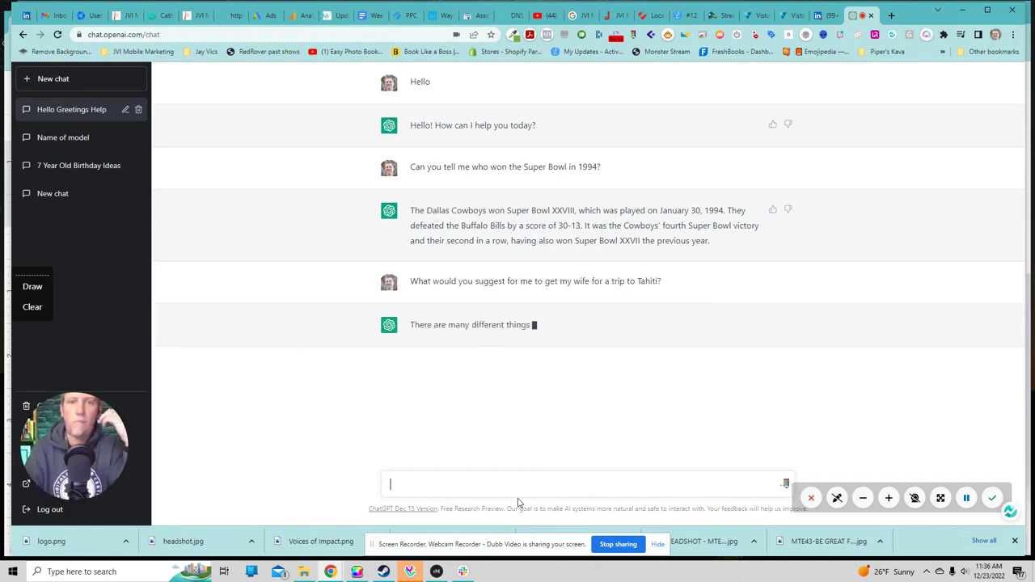